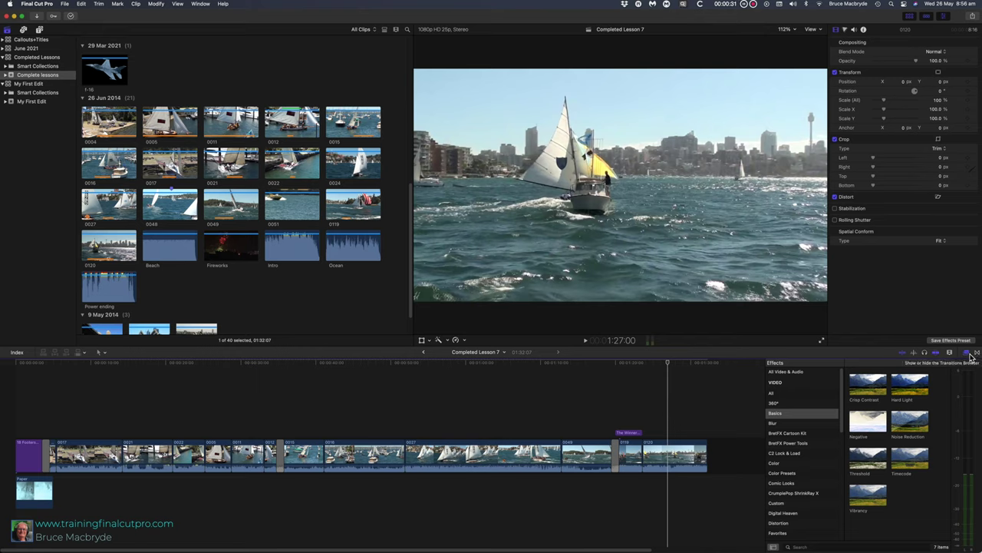
Hide and reshow the Effects browser twice, leaving it open
left_click(968, 353)
left_click(967, 353)
left_click(969, 355)
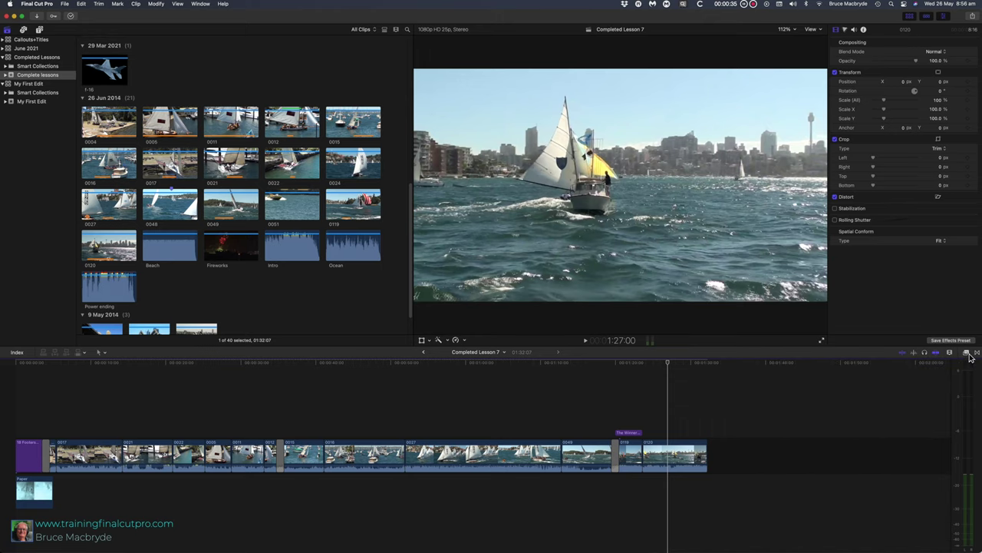
left_click(967, 353)
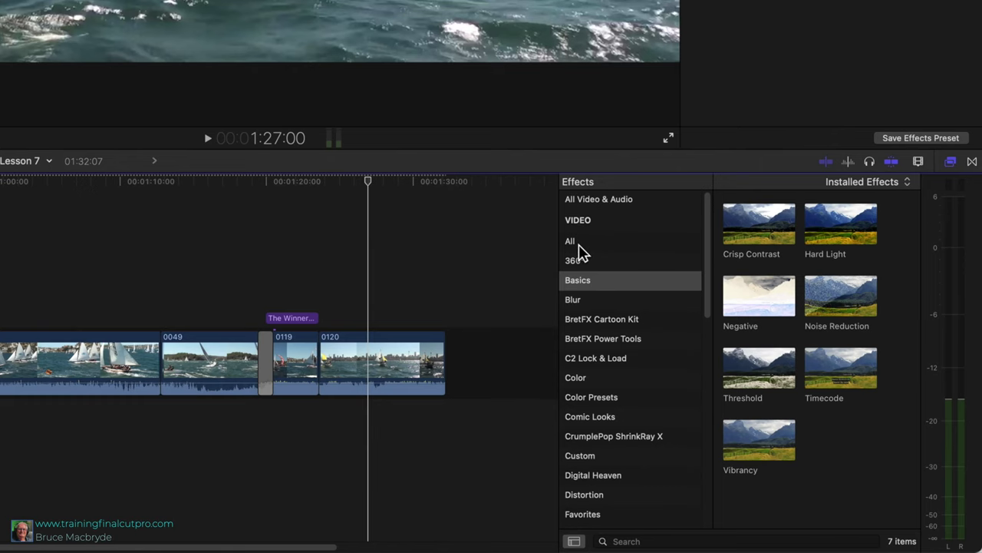
Browse the All and Light effect categories, ending on the 26 Looks effects
left_click(606, 246)
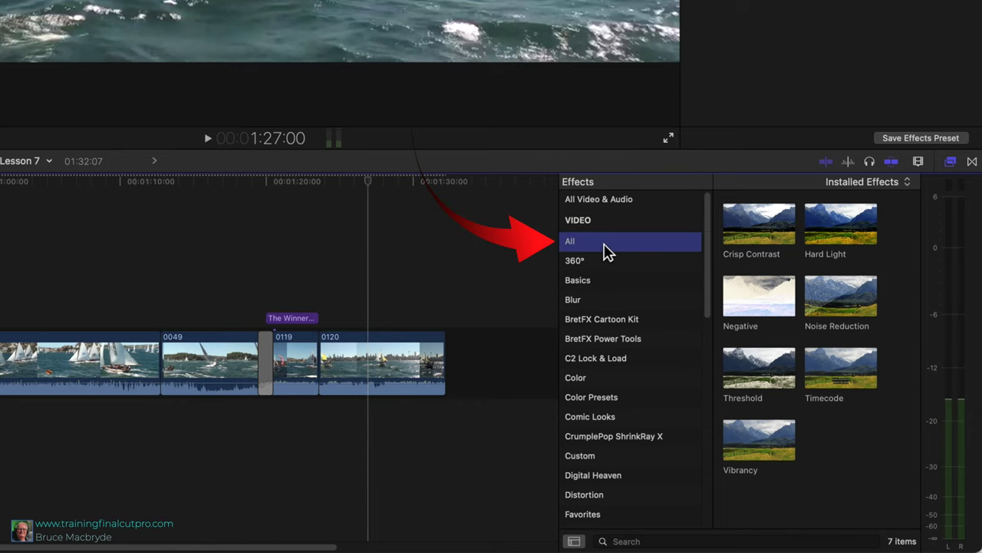
left_click(643, 541)
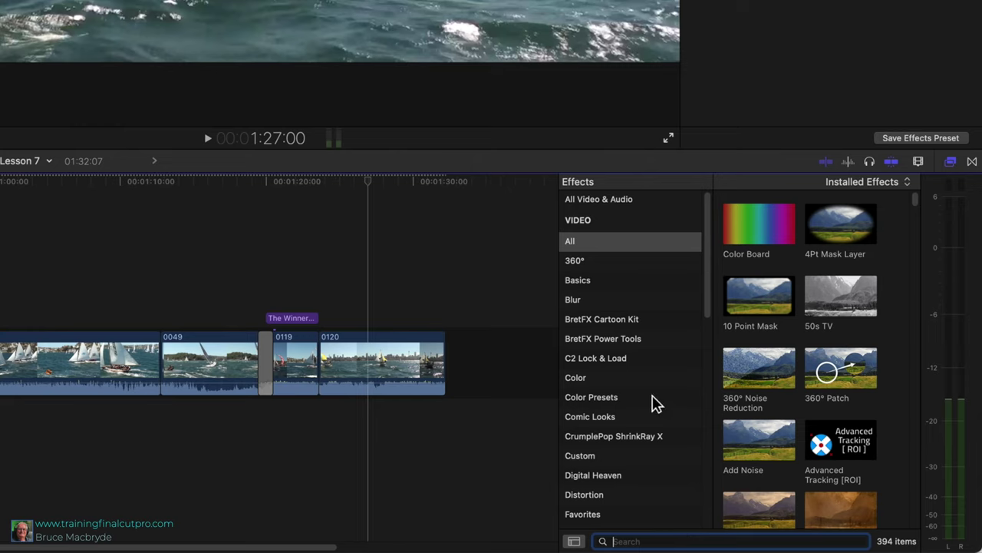
scroll(651, 405, "down", 2)
scroll(651, 405, "down", 6)
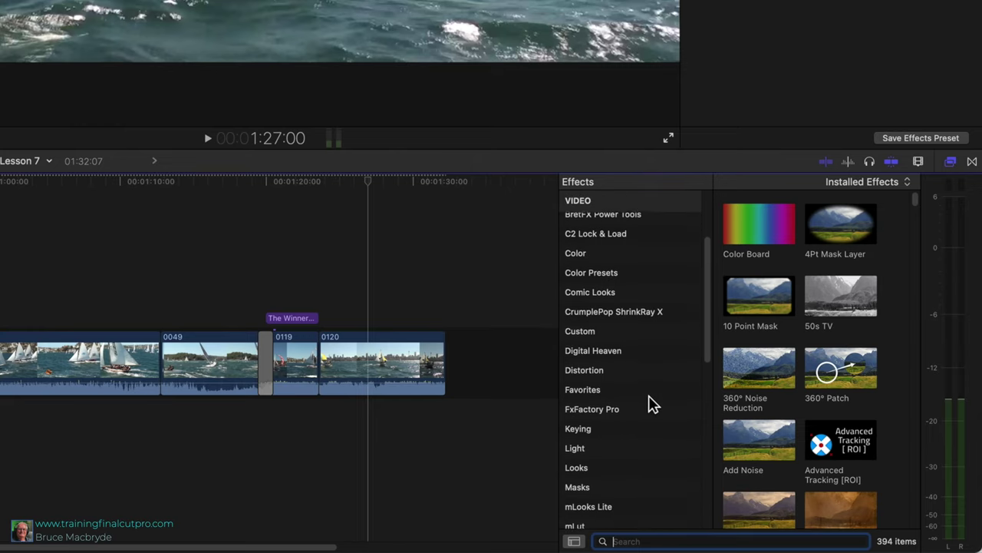
left_click(583, 450)
scroll(622, 444, "down", 3)
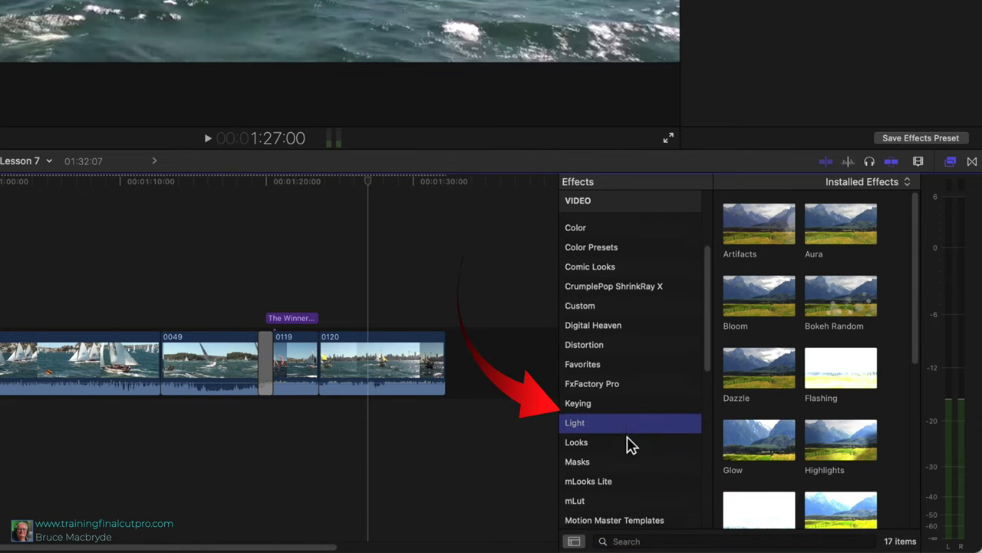
left_click(587, 409)
scroll(620, 423, "down", 3)
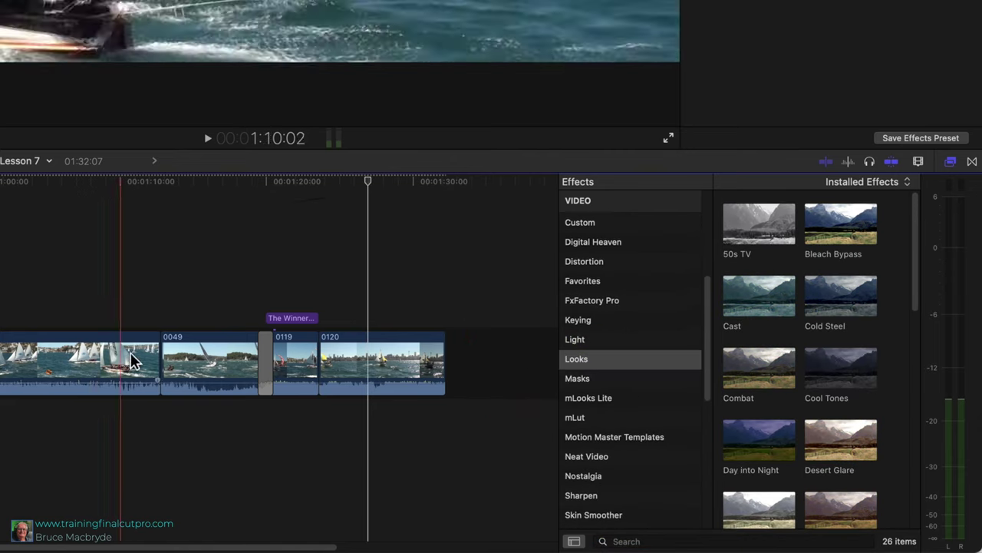
Select clip 0049 and list the Basics effects, including Crisp Contrast
left_click(226, 361)
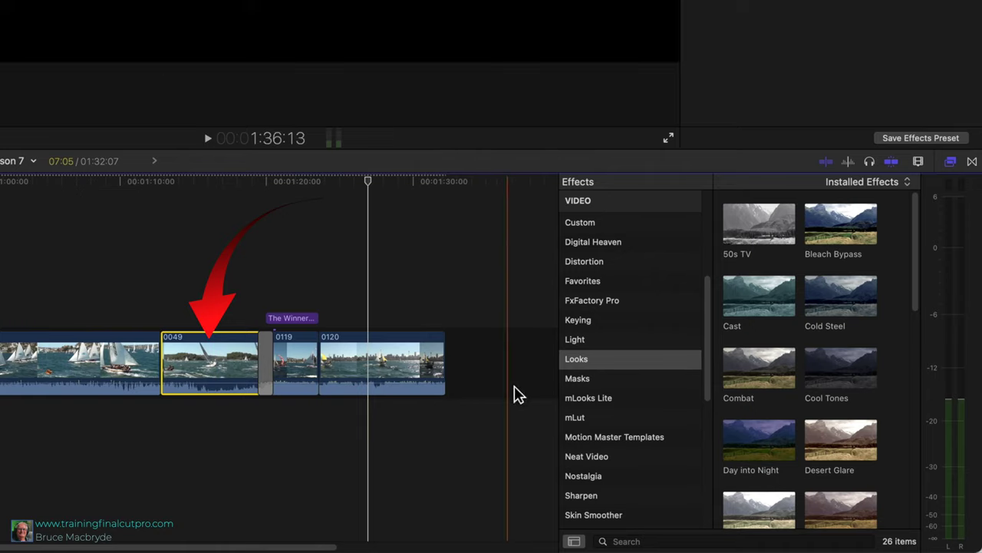
scroll(654, 408, "up", 3)
scroll(654, 408, "up", 5)
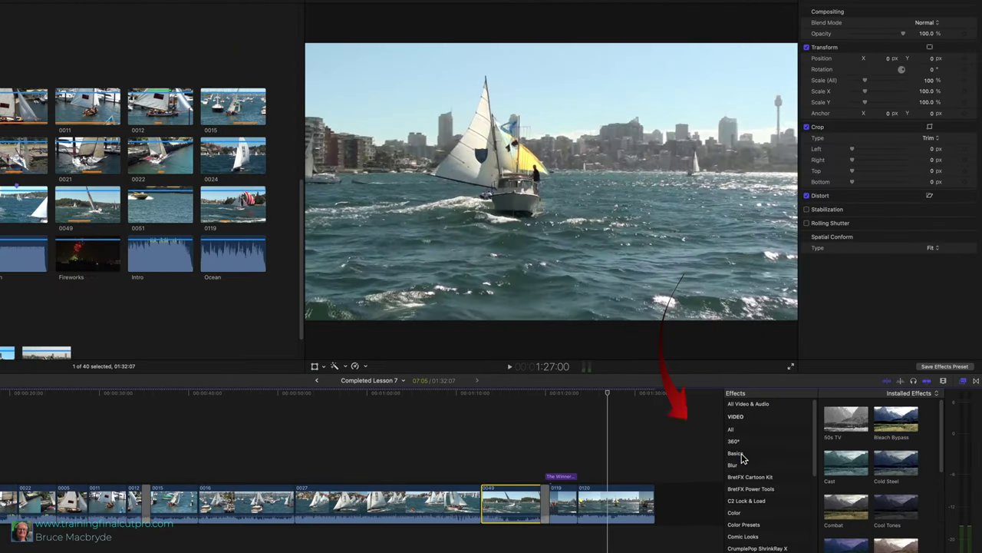
left_click(586, 284)
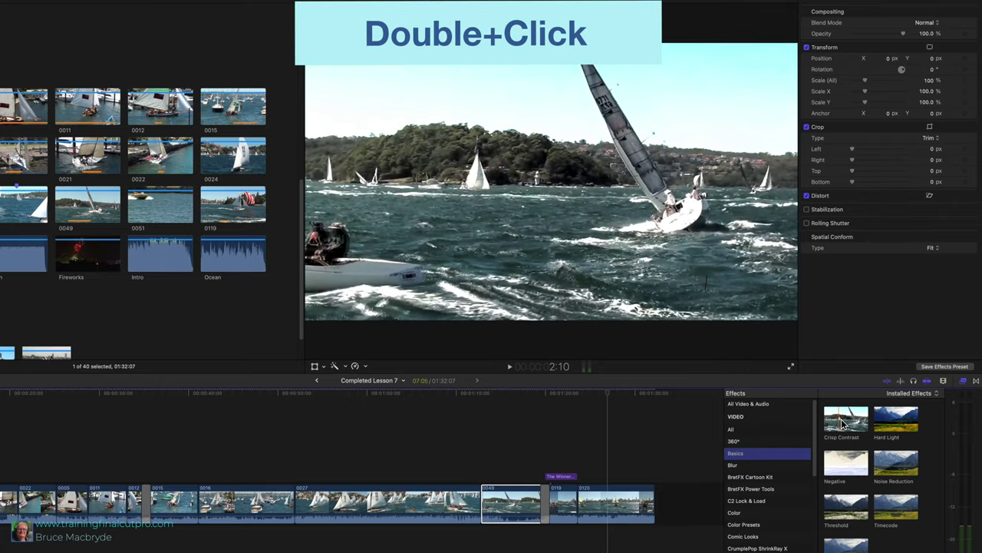
Apply Crisp Contrast to clip 0049, giving it an Amount of 44.79
double_click(844, 421)
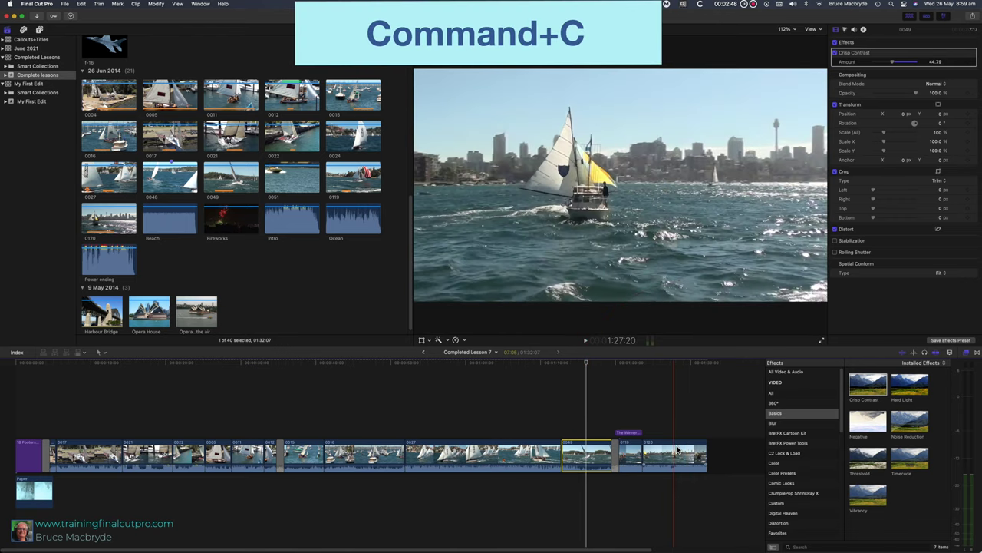
Select clips 0017 through 0120 and paste the copied Crisp Contrast onto all 15
left_click(678, 452)
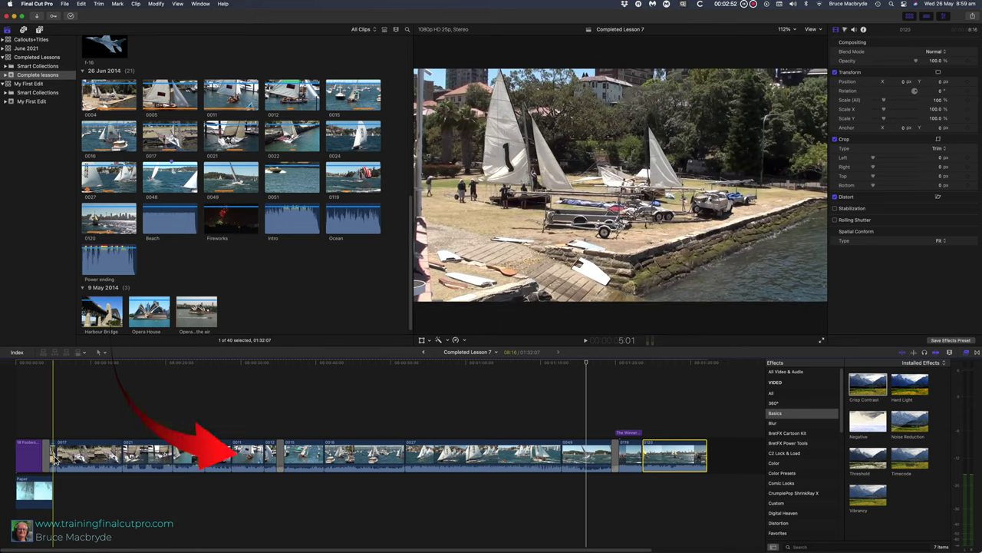
left_click(54, 459, "shift")
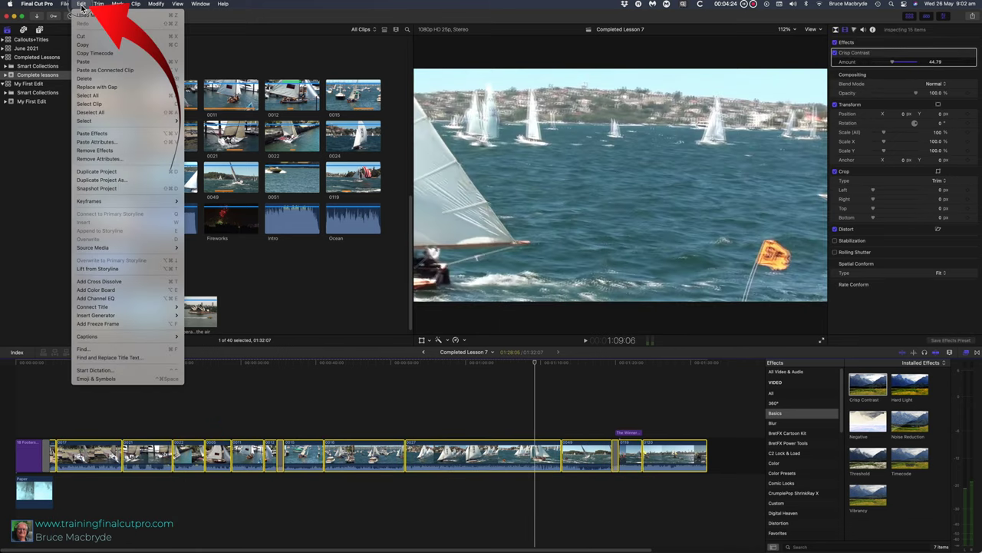
left_click(127, 134)
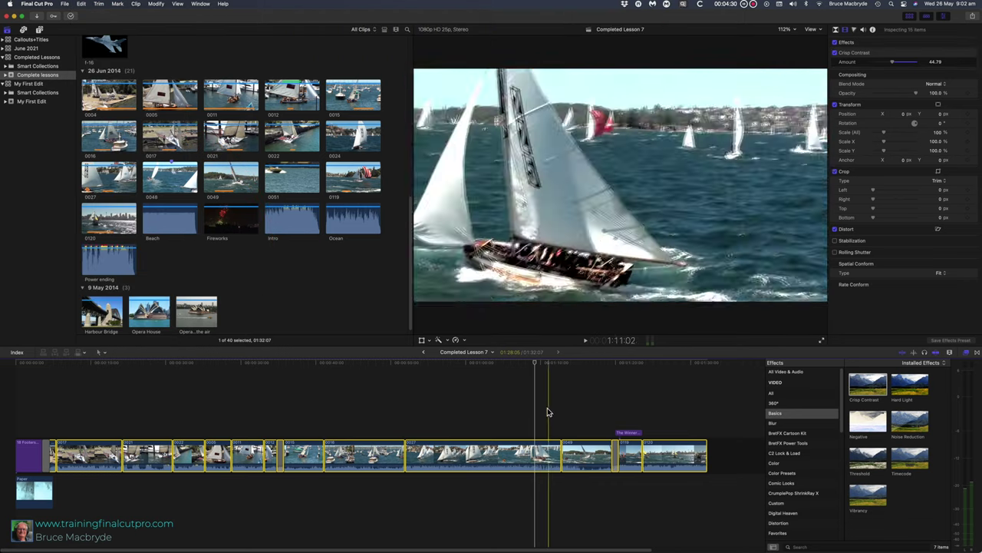
Deselect the clips and disable clip 0049's second Crisp Contrast in the Video Inspector
left_click(536, 412)
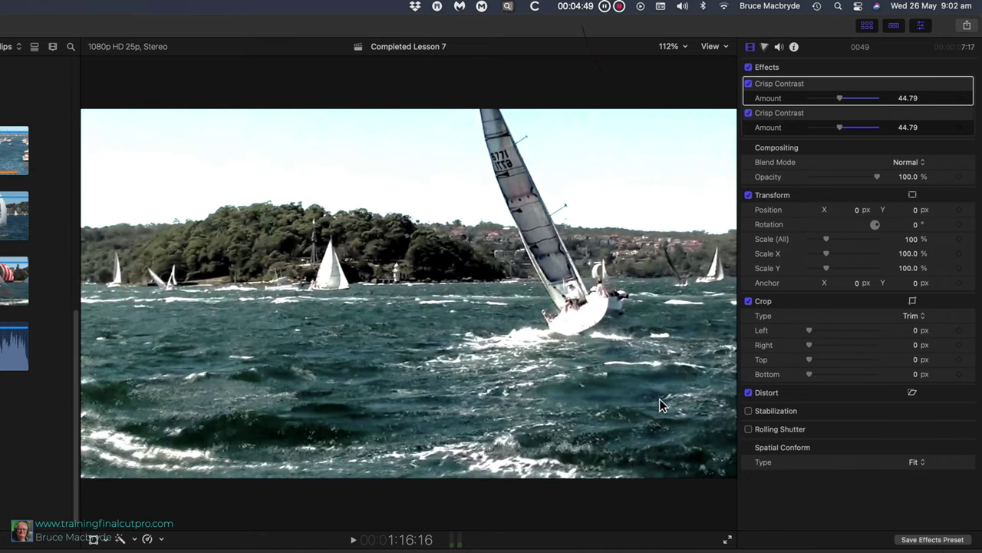
left_click(749, 112)
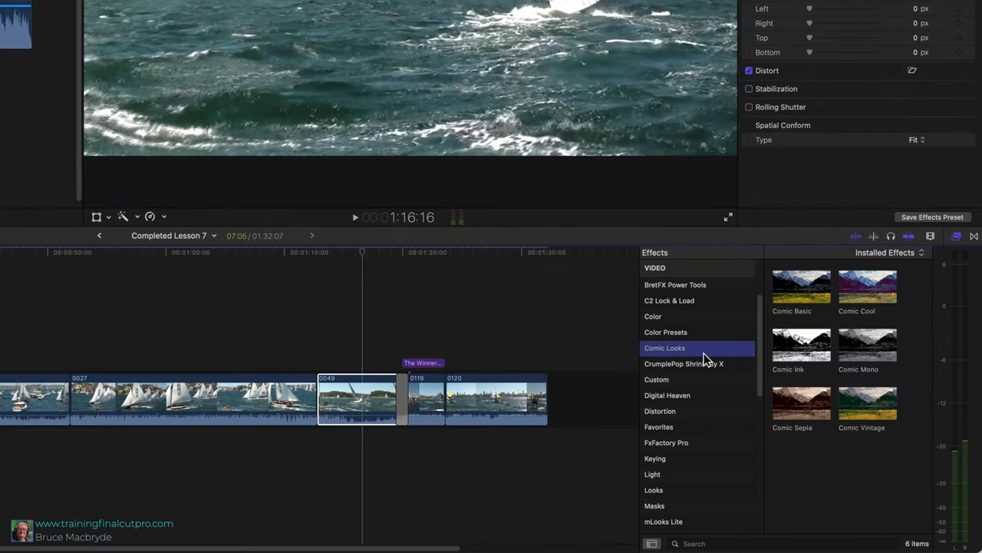
Apply Comic Ink to clip 0120 and select the clip to inspect its effects
left_click_drag(801, 346, 507, 405)
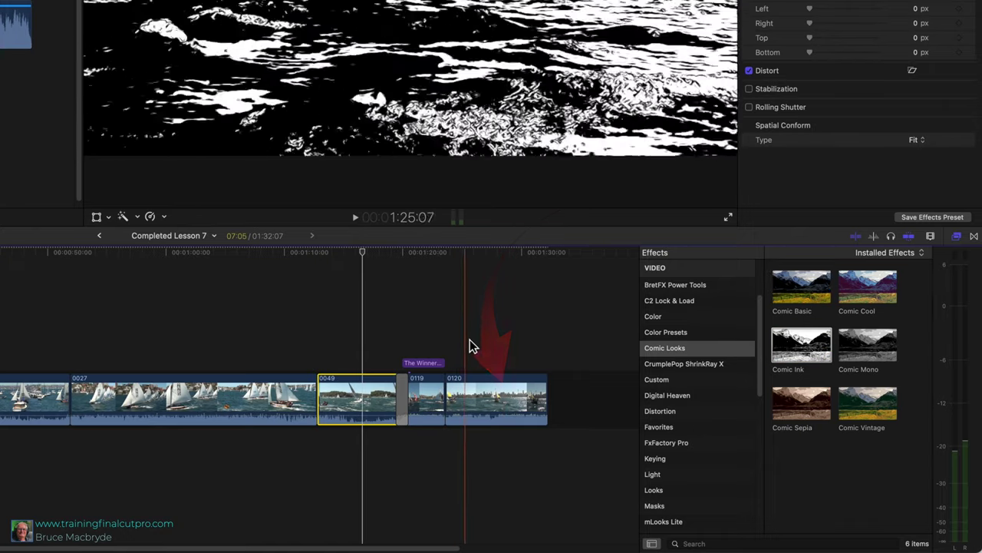
left_click(468, 404)
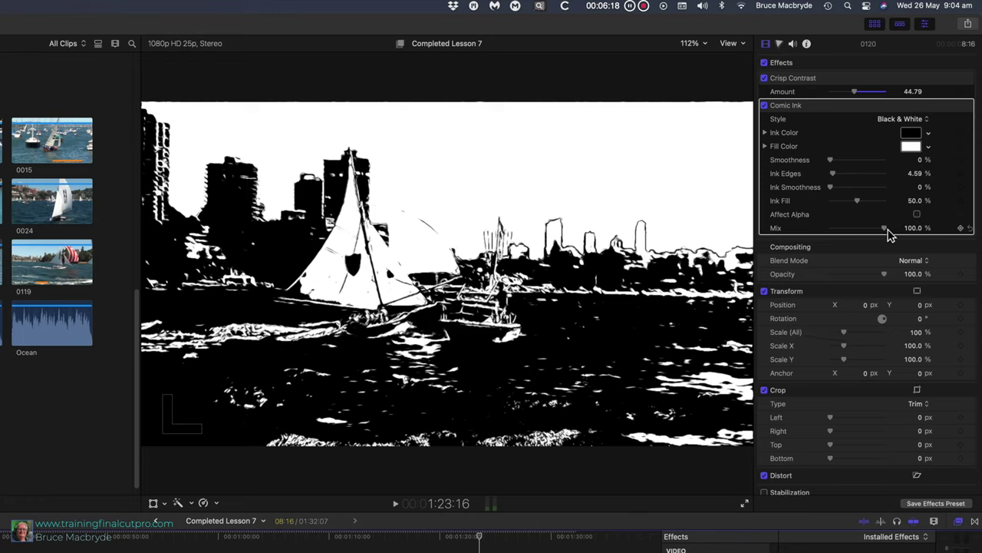
Keyframe Comic Ink's Mix from 0% to 100% across clip 0120, then preview the fade
left_click(961, 228)
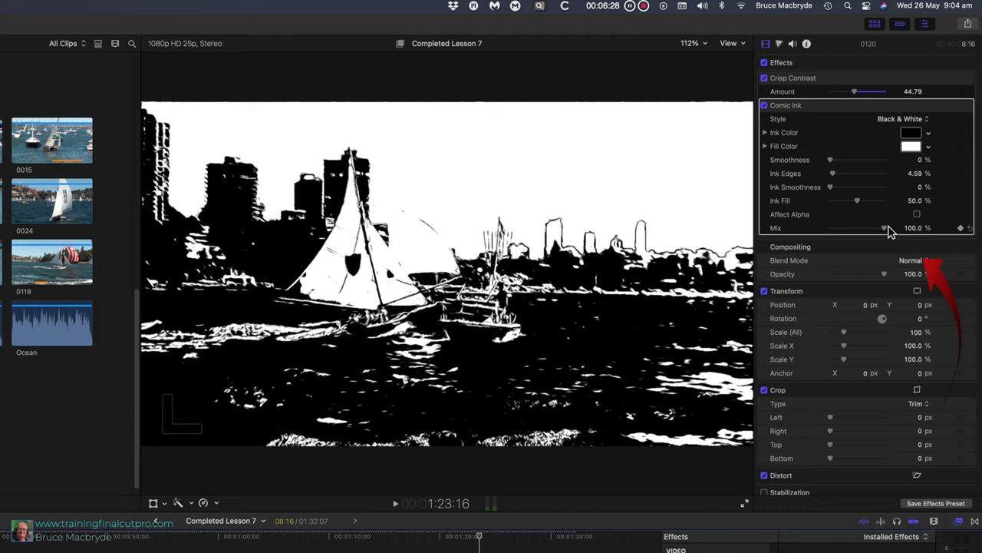
mouse_move(886, 228)
left_mouse_down()
mouse_move(811, 230)
mouse_move(830, 228)
left_mouse_up()
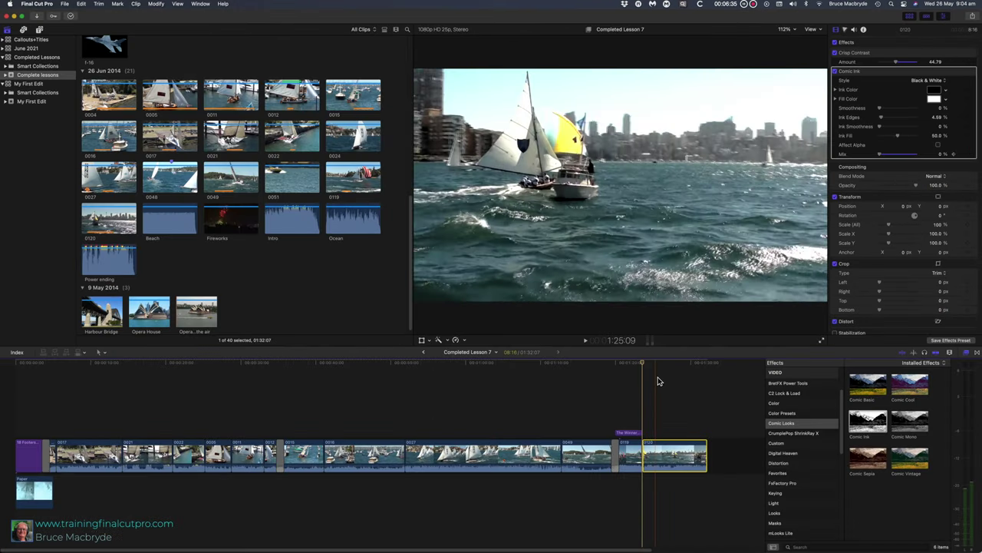
left_click_drag(645, 369, 674, 366)
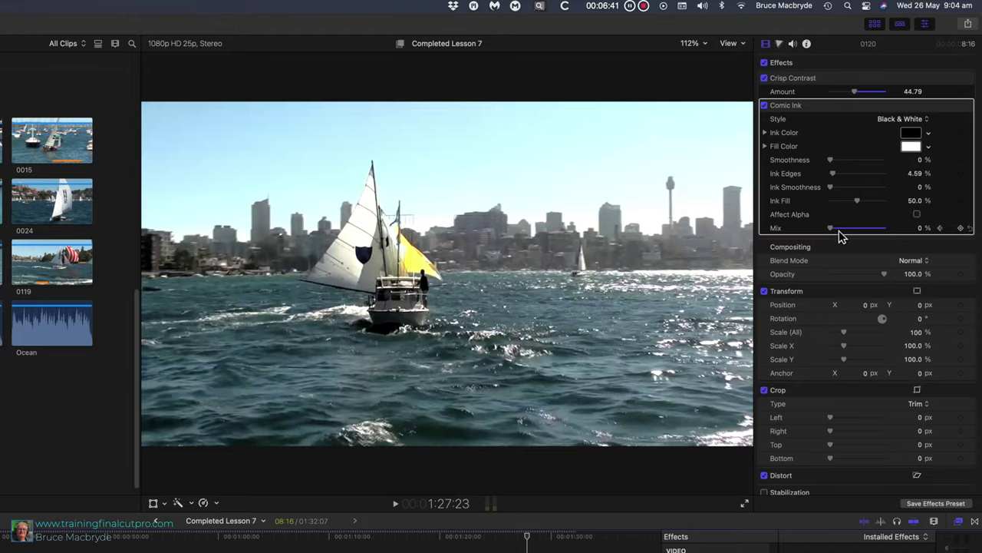
left_click_drag(834, 229, 888, 228)
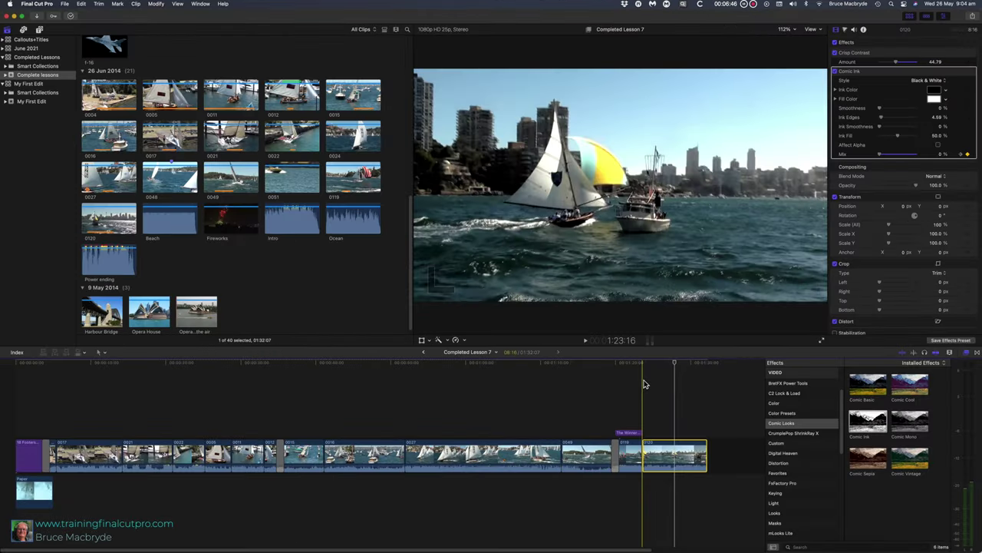
key("space")
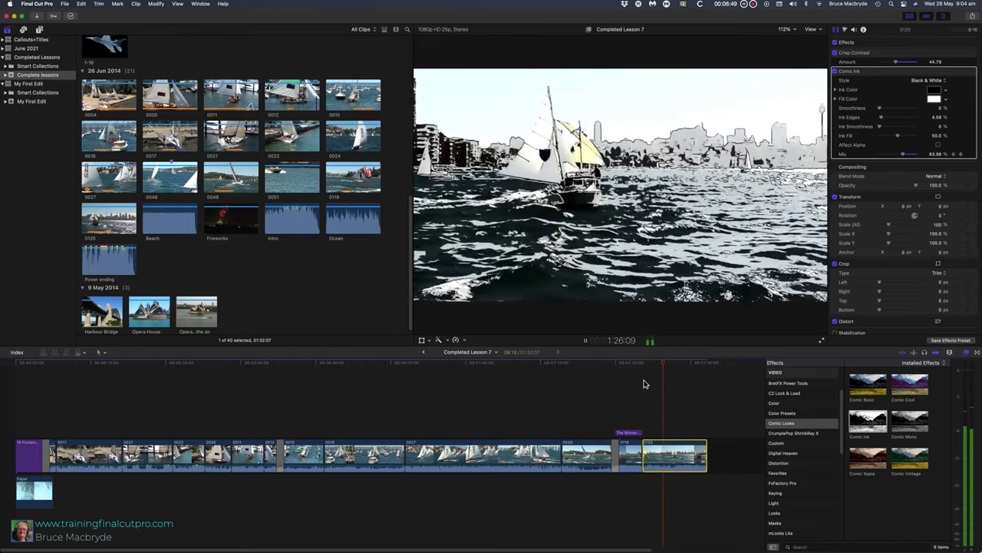
key("space")
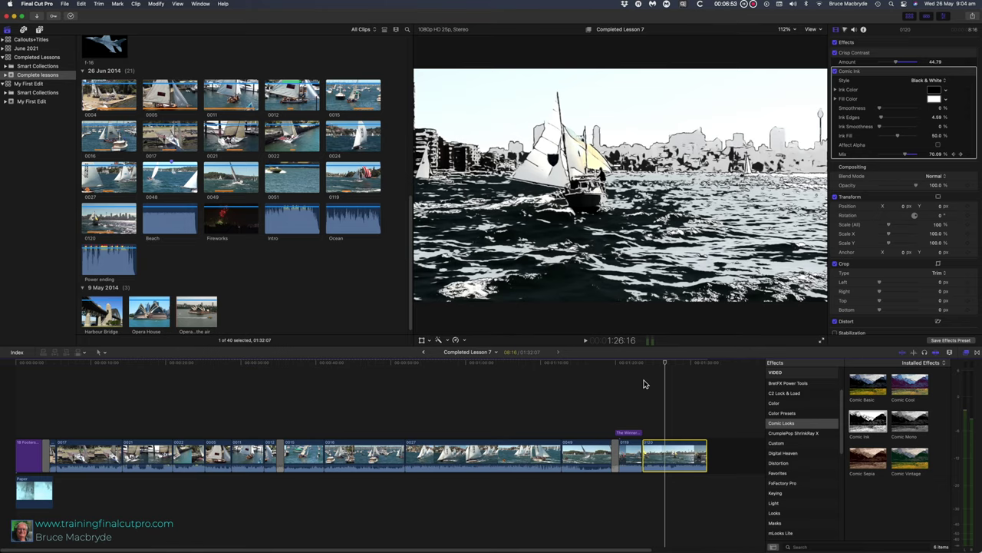
key("space")
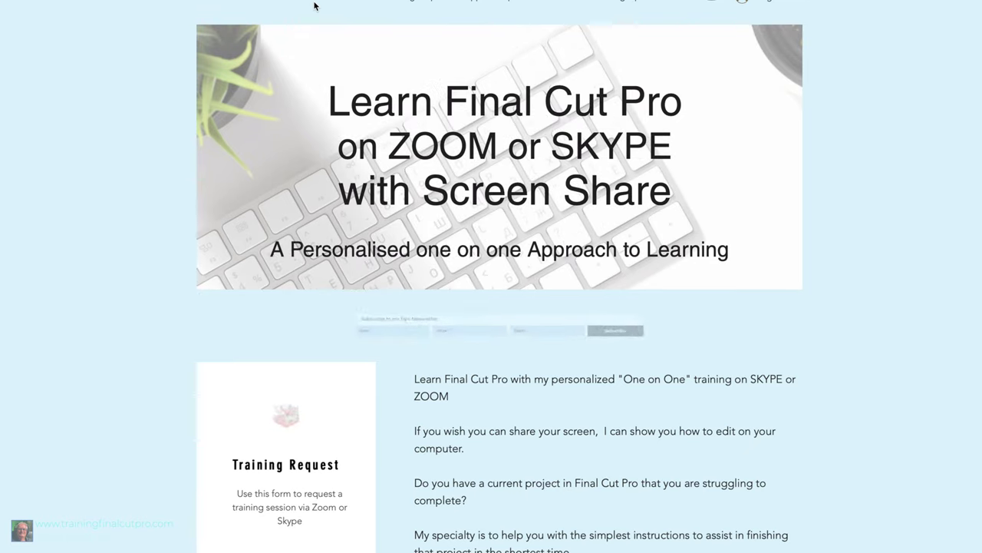
Scroll the training page past the newsletter form to the Learn from home section
scroll(314, 6, "down", 4)
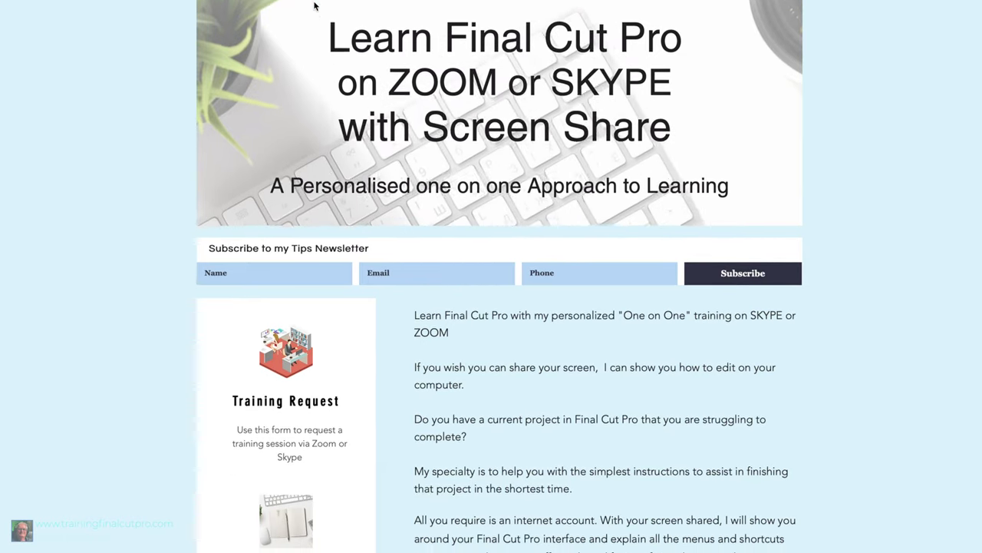
scroll(314, 6, "down", 5)
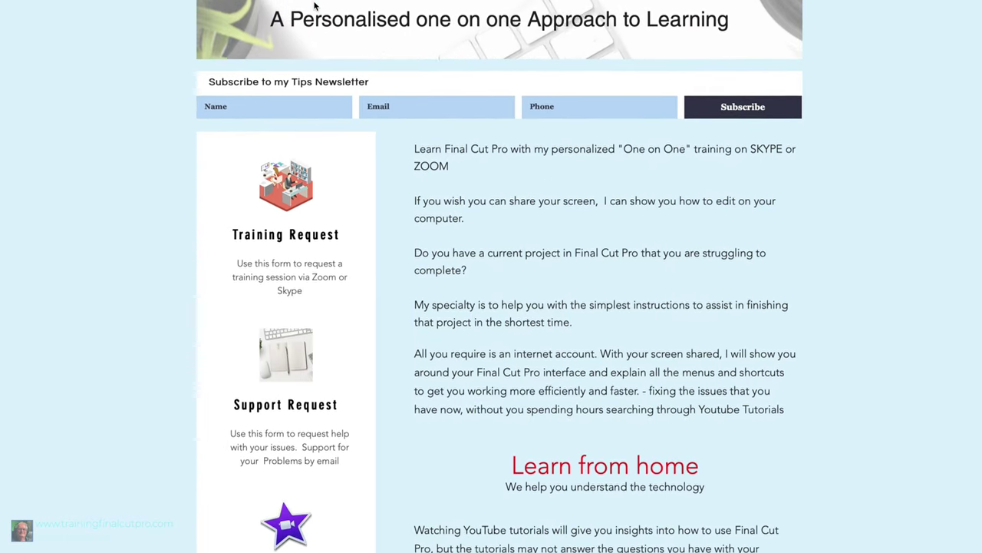
scroll(314, 6, "down", 3)
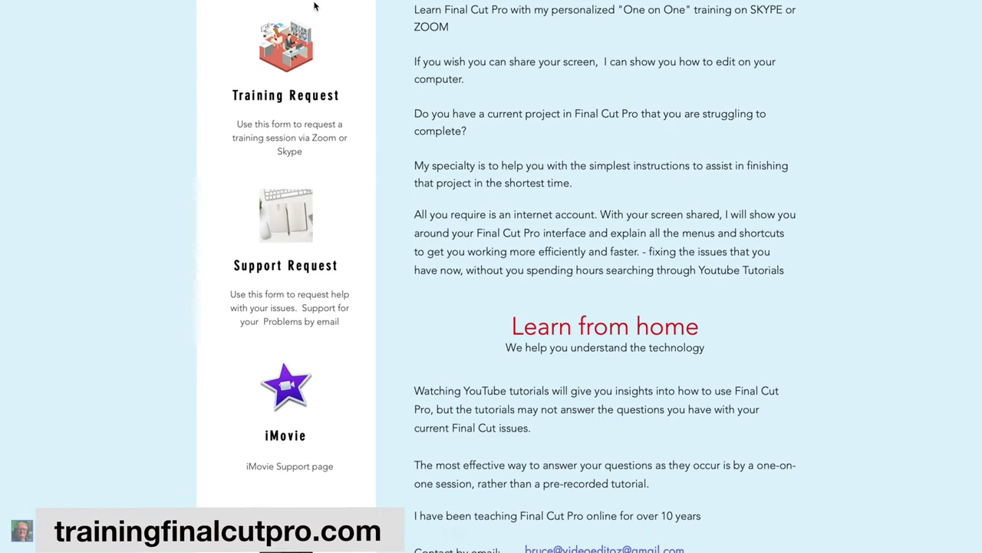
scroll(314, 6, "down", 3)
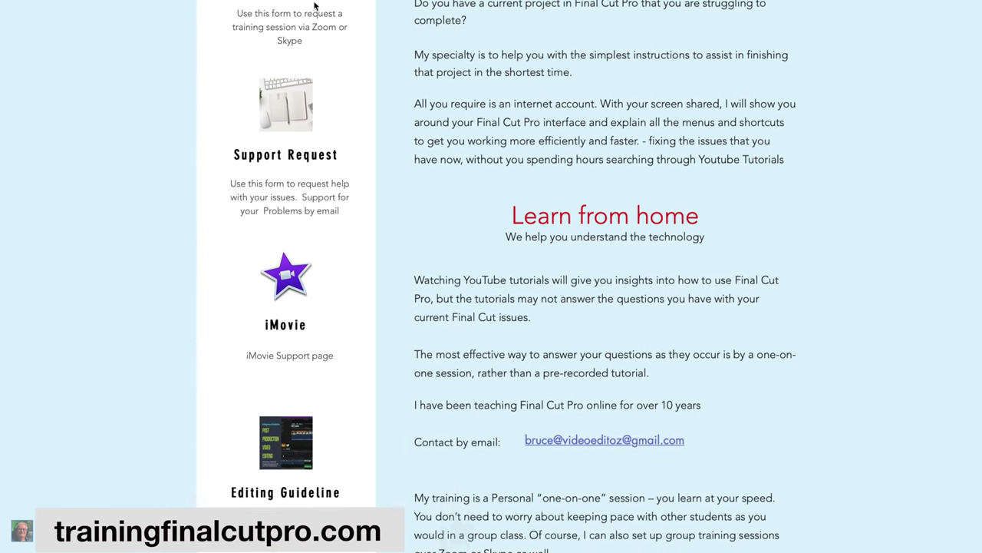
scroll(314, 7, "up", 1)
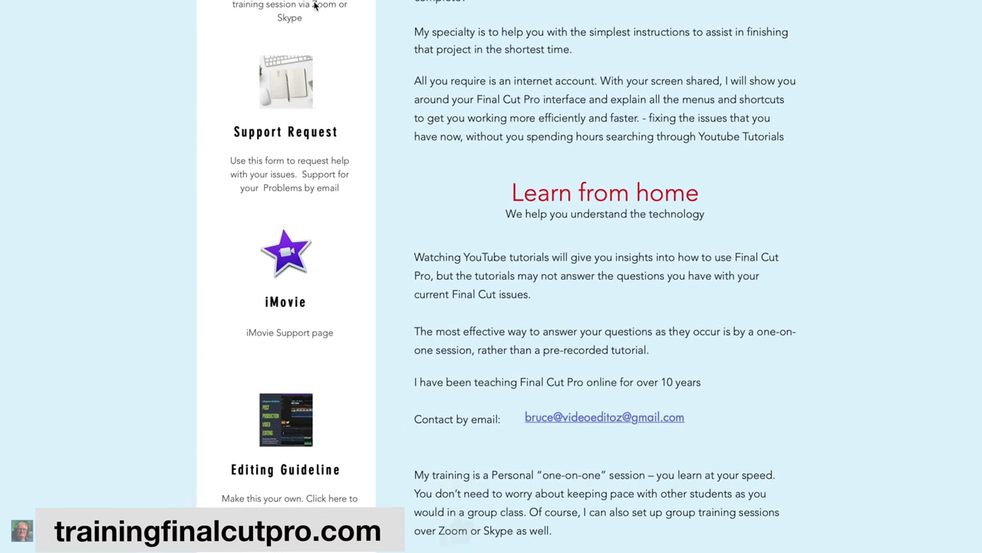